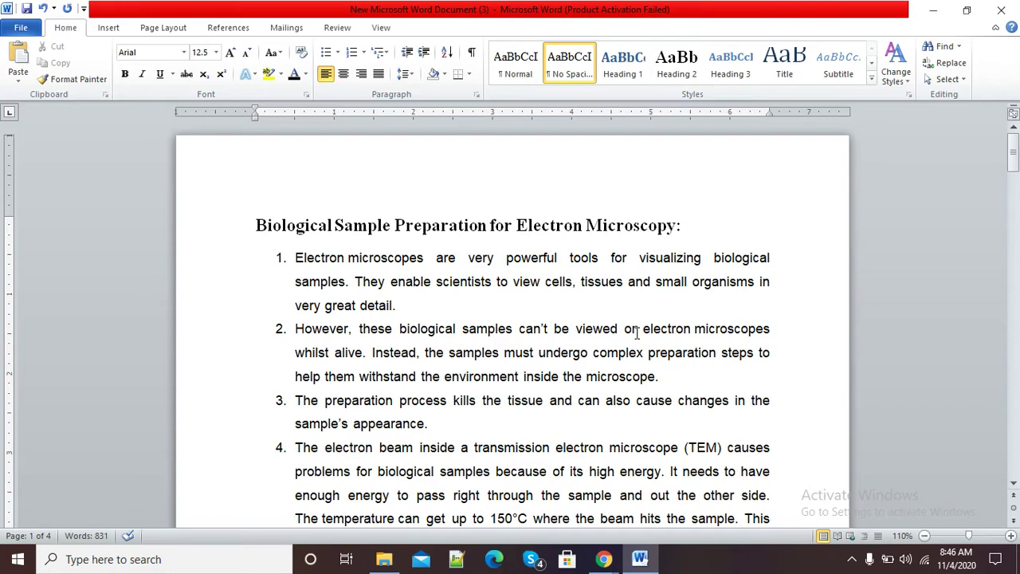
Scroll through the numbered-list document on electron microscopy sample preparation.
mouse_move(1013, 174)
mouse_down()
mouse_move(1013, 302)
mouse_move(1014, 172)
mouse_up()
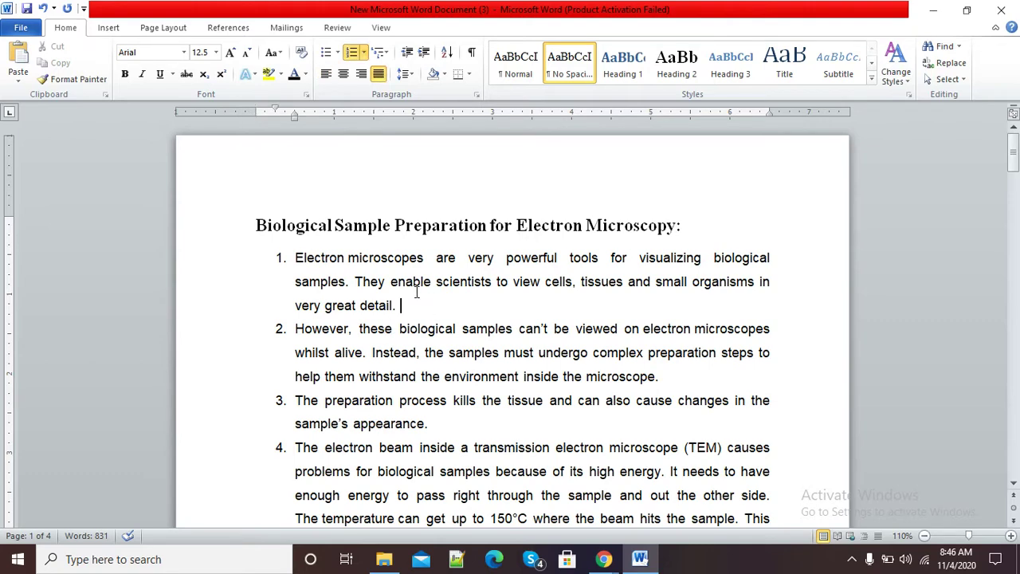
Collapse the ribbon and show the Page Layout tools as a temporary overlay.
double_click(65, 28)
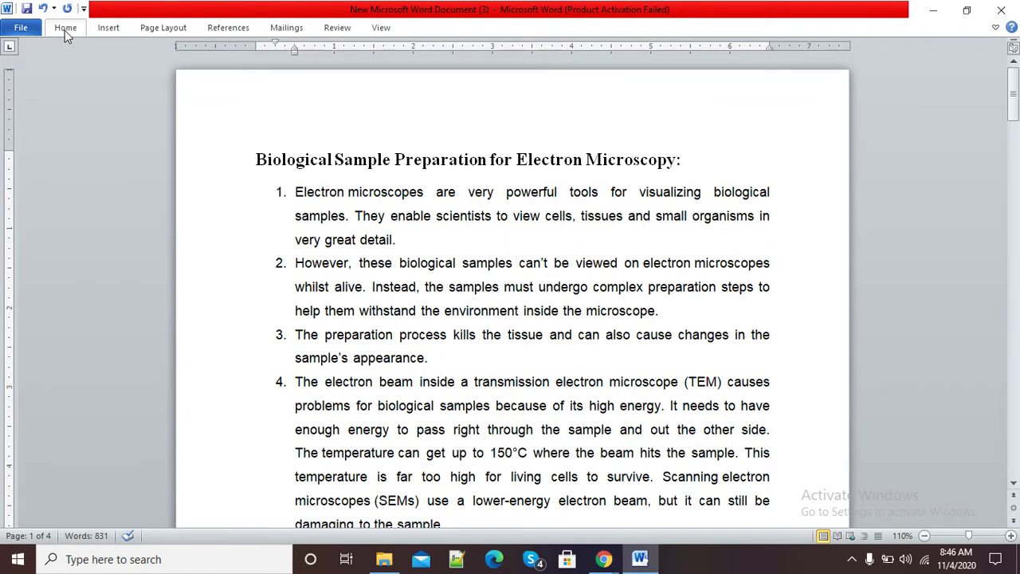
click(65, 30)
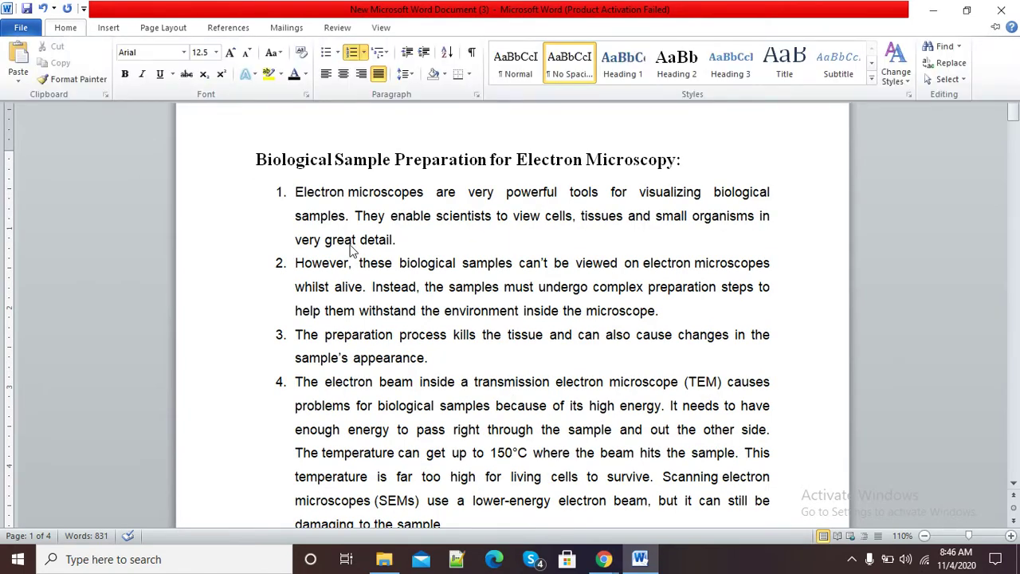
click(164, 29)
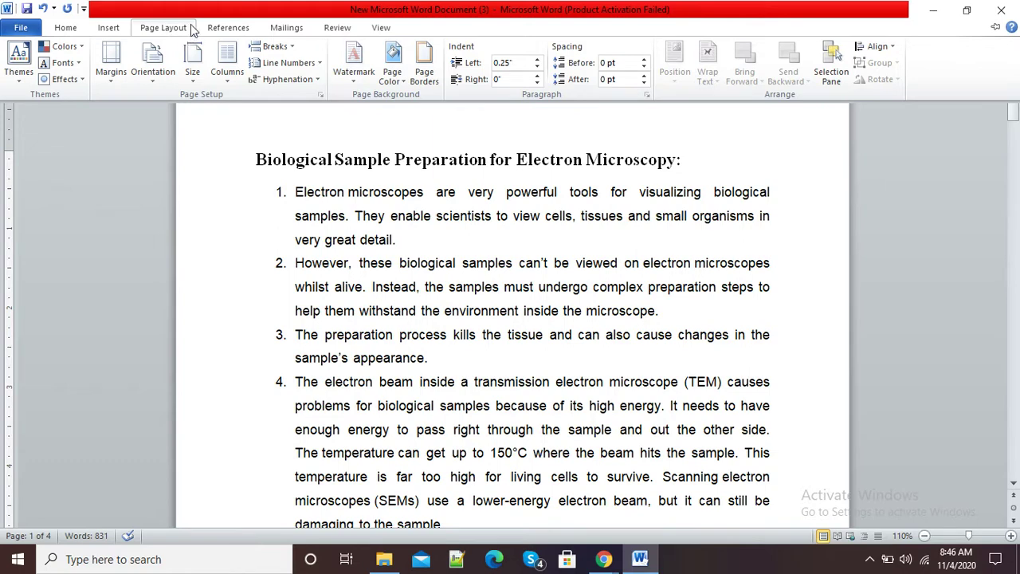
double_click(168, 32)
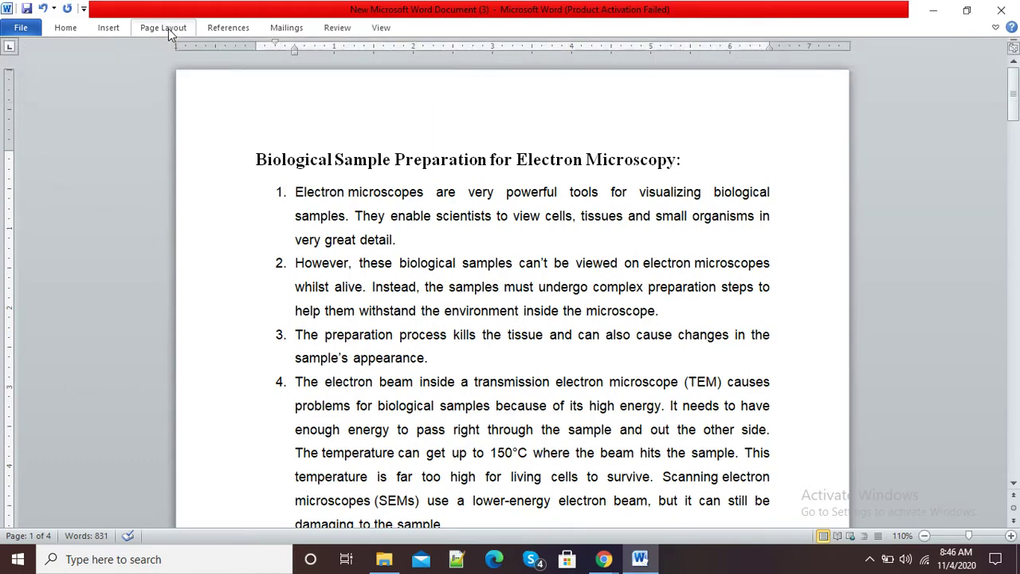
click(168, 32)
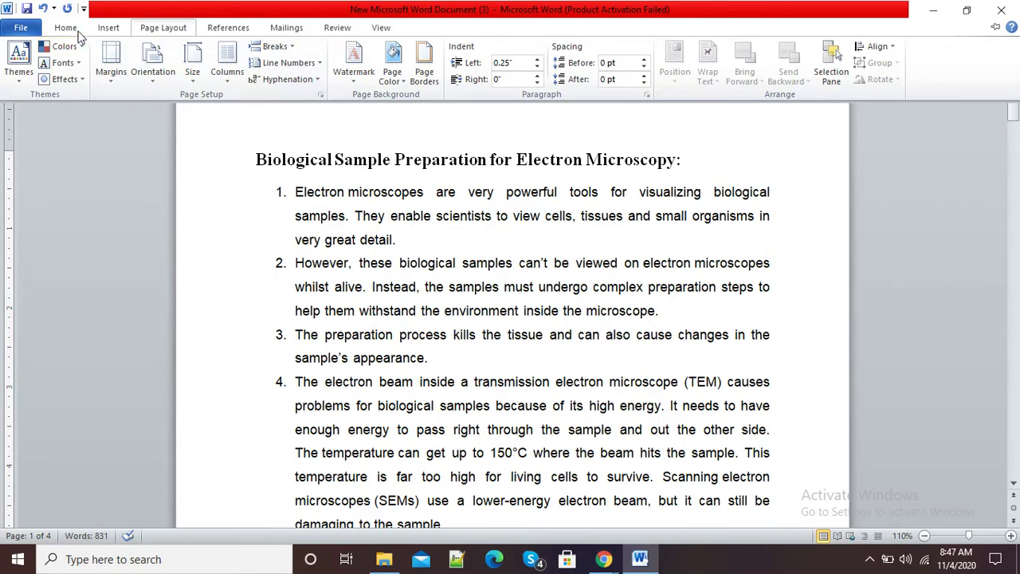
double_click(163, 29)
click(162, 30)
Apply Continuous line numbering and scroll down to check lines numbered through 109.
click(320, 64)
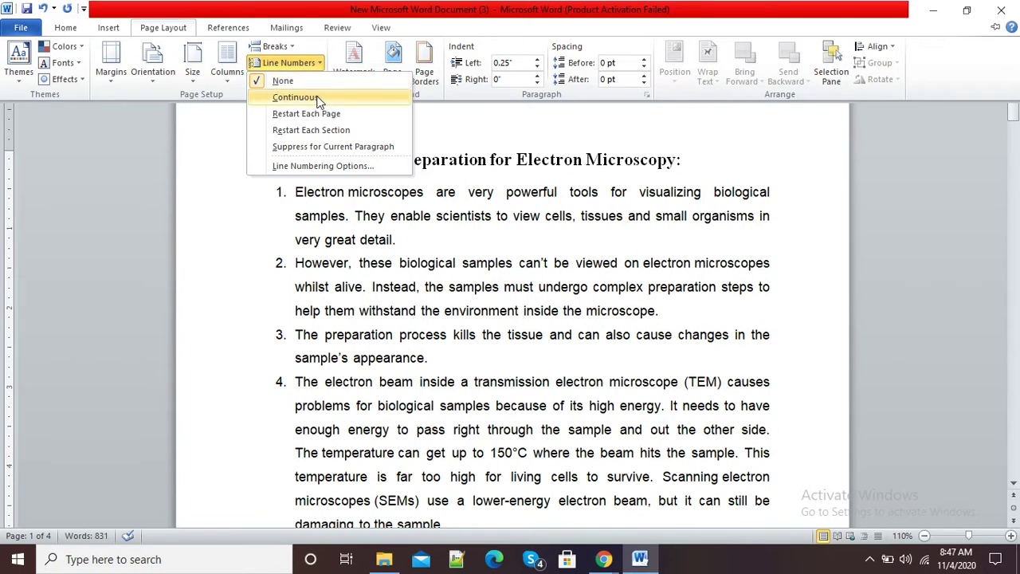
click(321, 97)
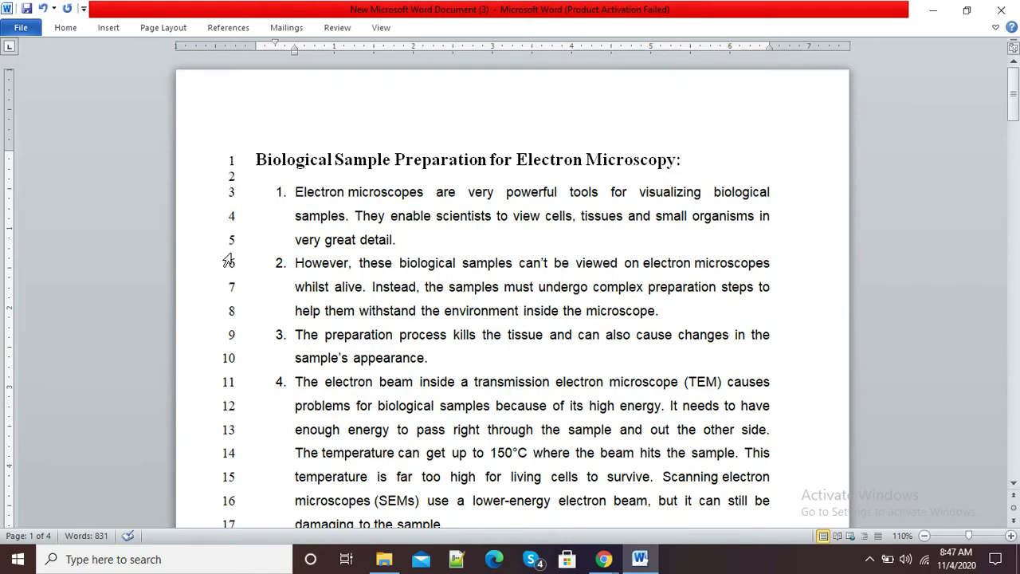
mouse_move(1012, 98)
mouse_down()
mouse_move(1016, 429)
mouse_move(1014, 91)
mouse_up()
scroll(1013, 103, down, 1)
Set line numbering to Restart Each Page and scroll to the next page to verify.
click(163, 28)
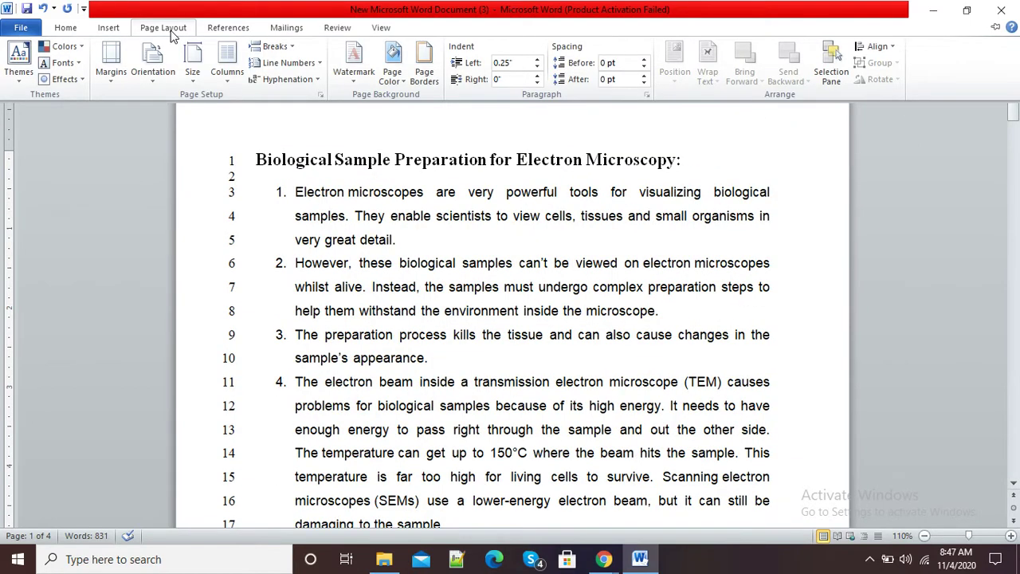
click(319, 64)
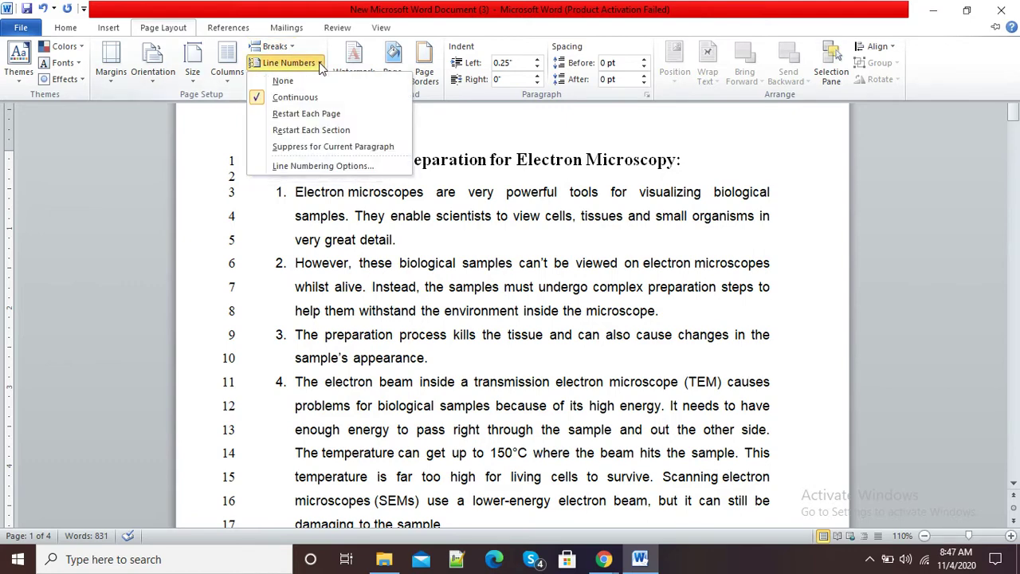
click(334, 117)
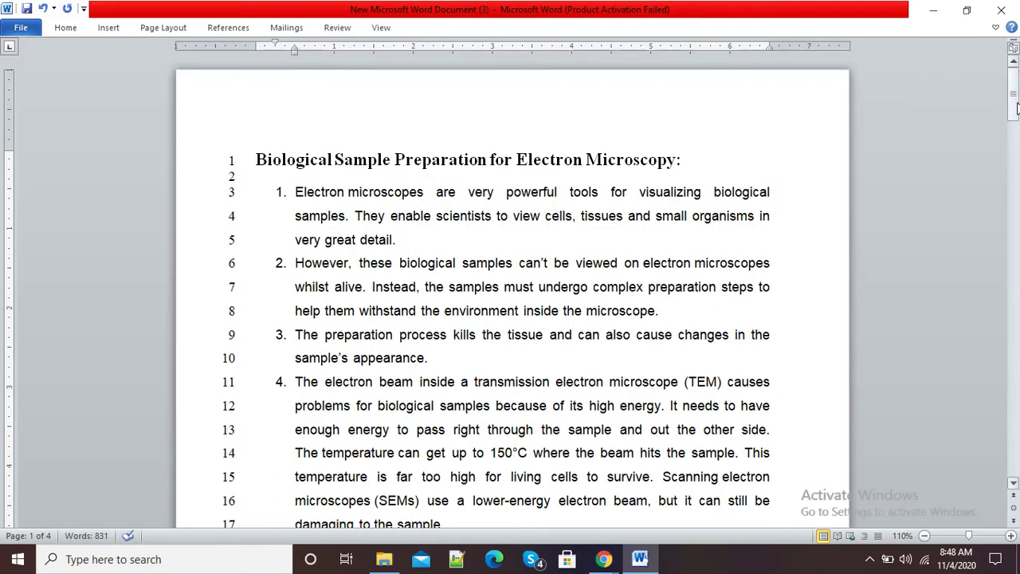
drag(1016, 108, 1013, 76)
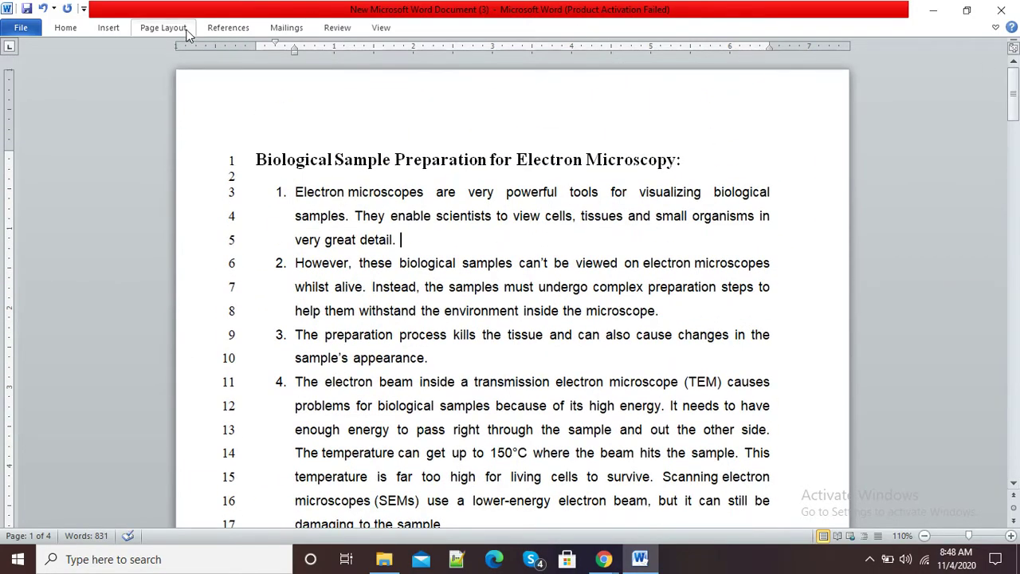
Switch line numbering back to Continuous and scroll to check the result.
click(169, 29)
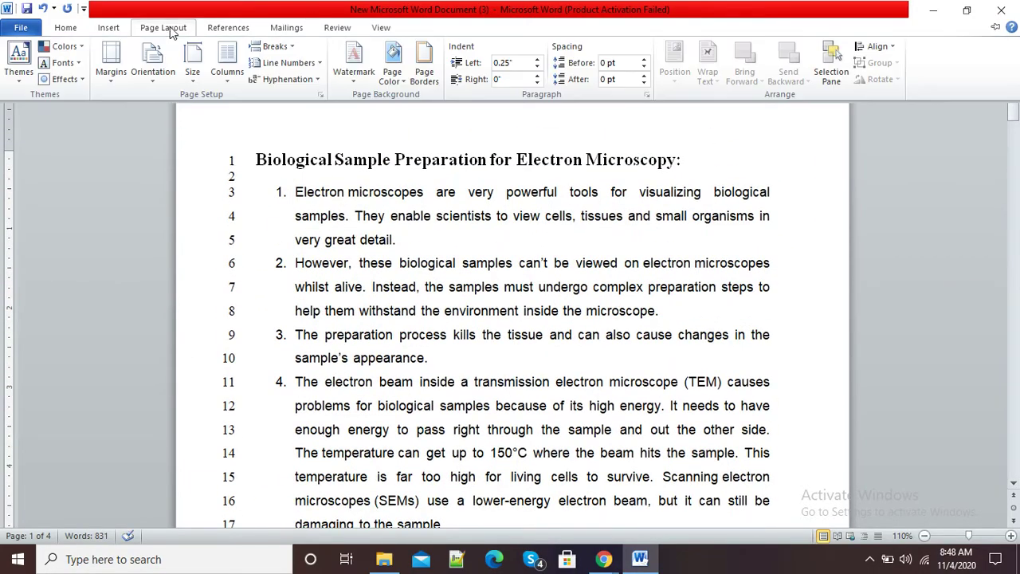
click(318, 64)
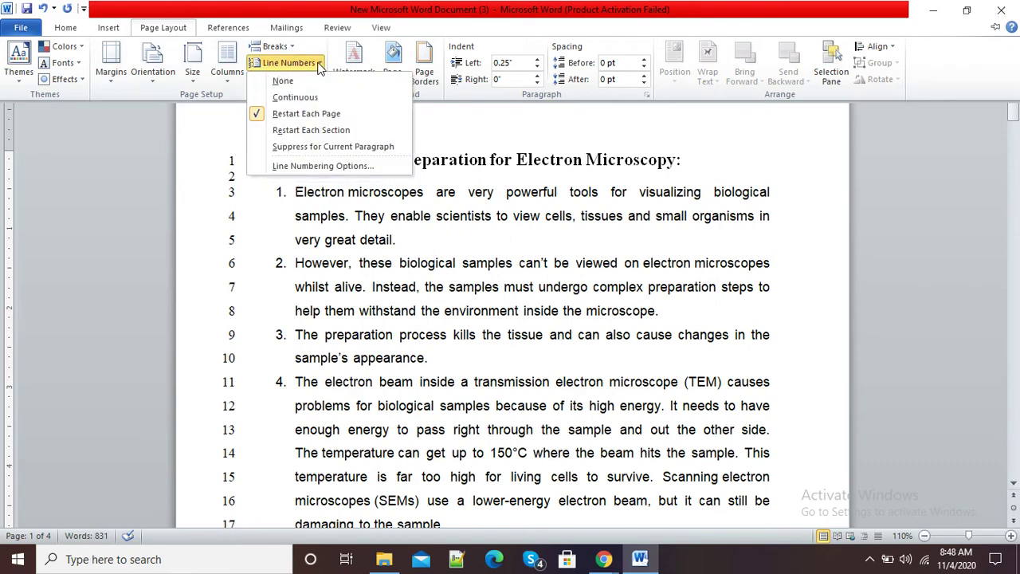
click(309, 98)
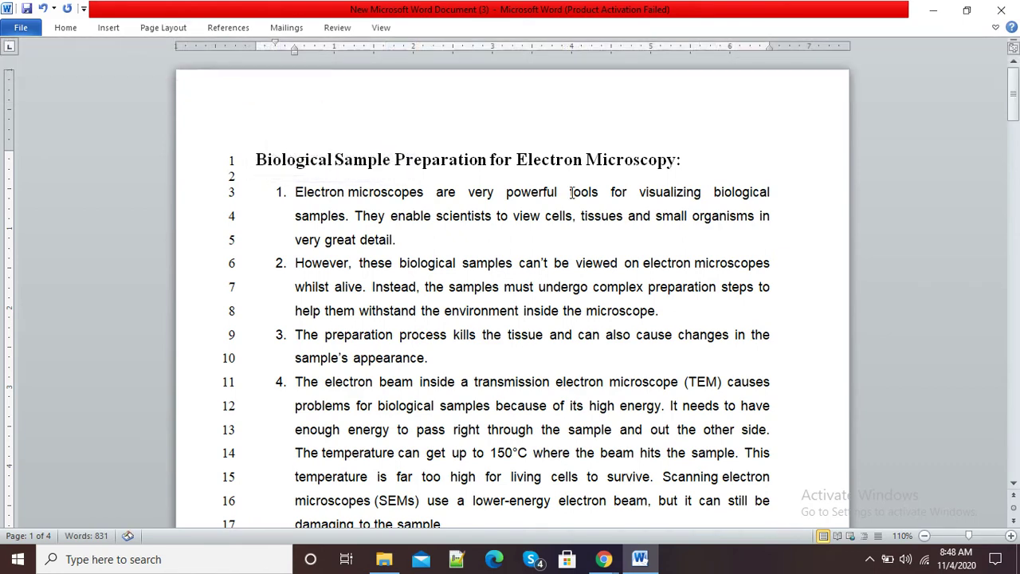
mouse_move(1014, 76)
mouse_down()
mouse_move(1015, 249)
mouse_move(1016, 73)
mouse_up()
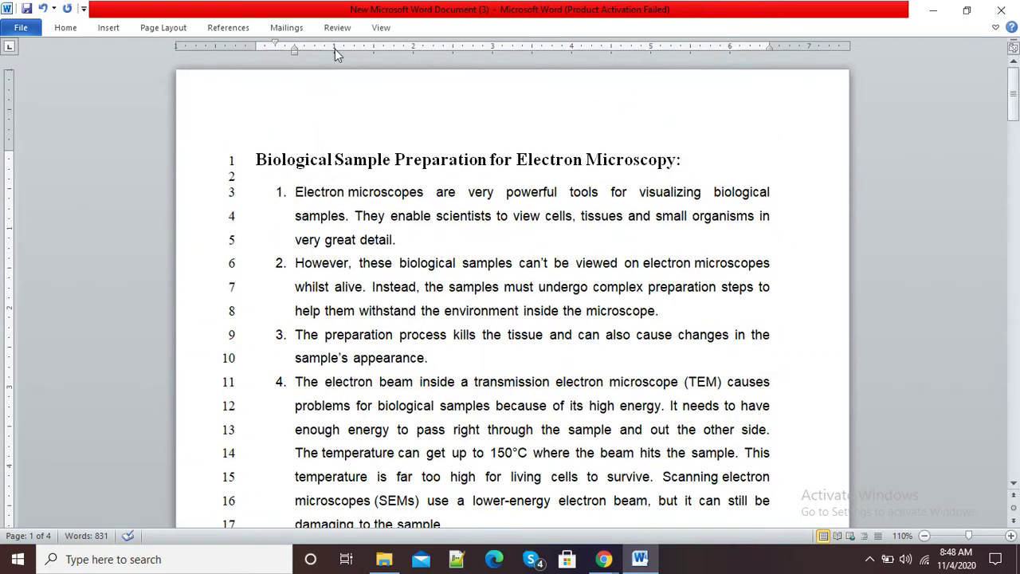
Return line numbering to Restart Each Page, then reopen the Line Numbers choices.
click(164, 28)
click(315, 64)
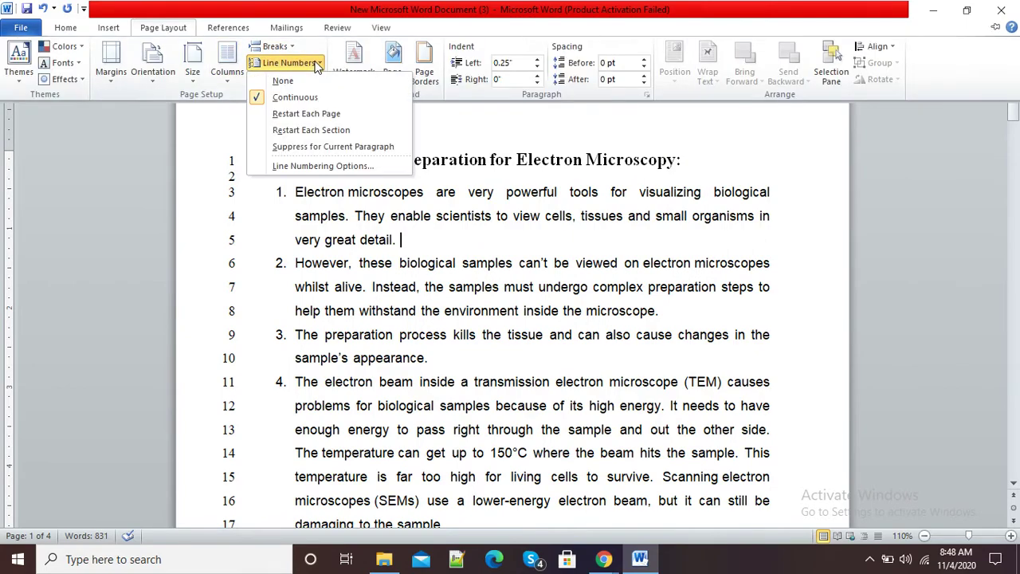
click(320, 116)
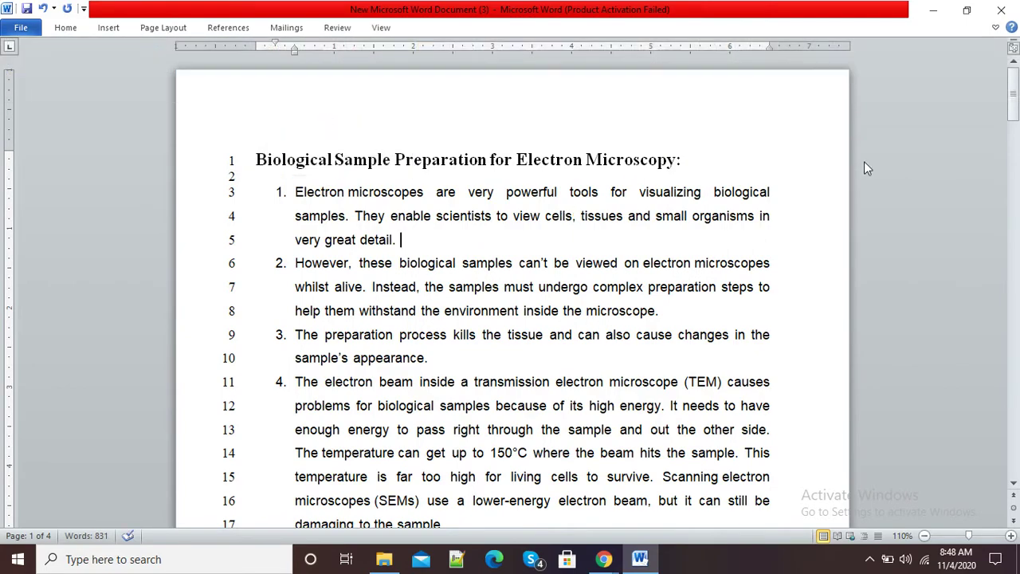
drag(1014, 102, 1013, 79)
click(163, 28)
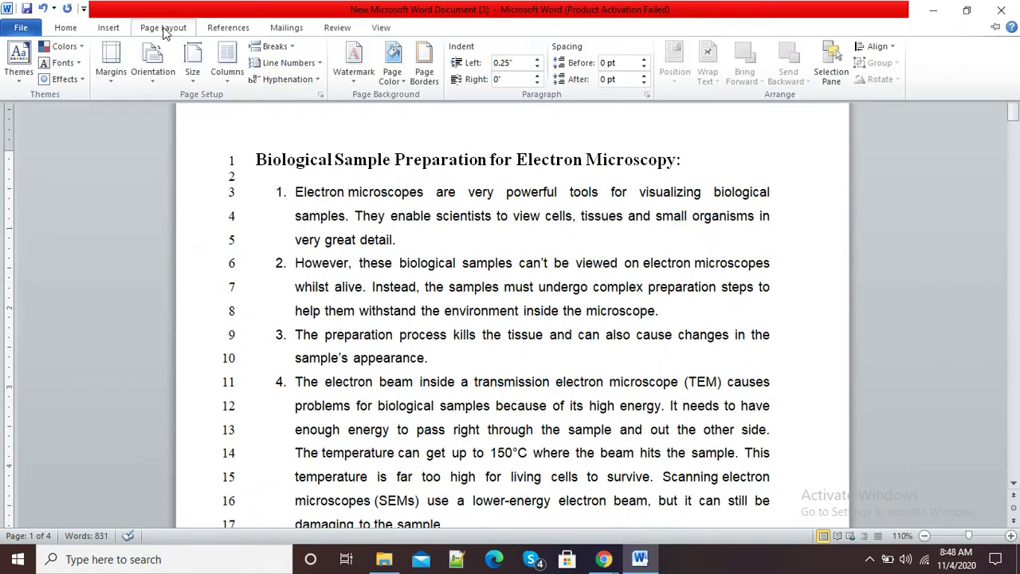
click(321, 65)
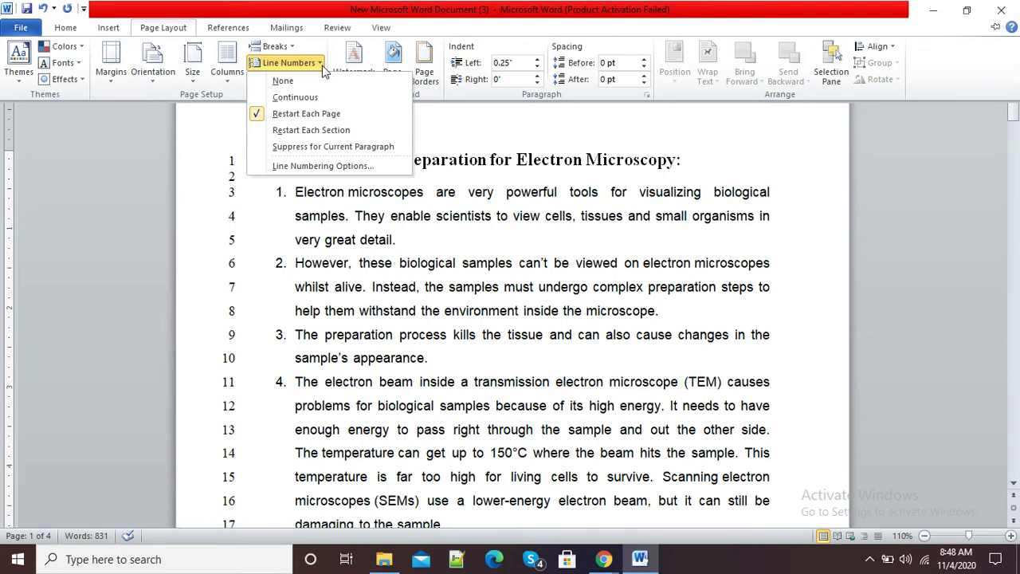
Review the Start at value in Page Setup's Line Numbers settings, then cancel both dialogs.
click(333, 165)
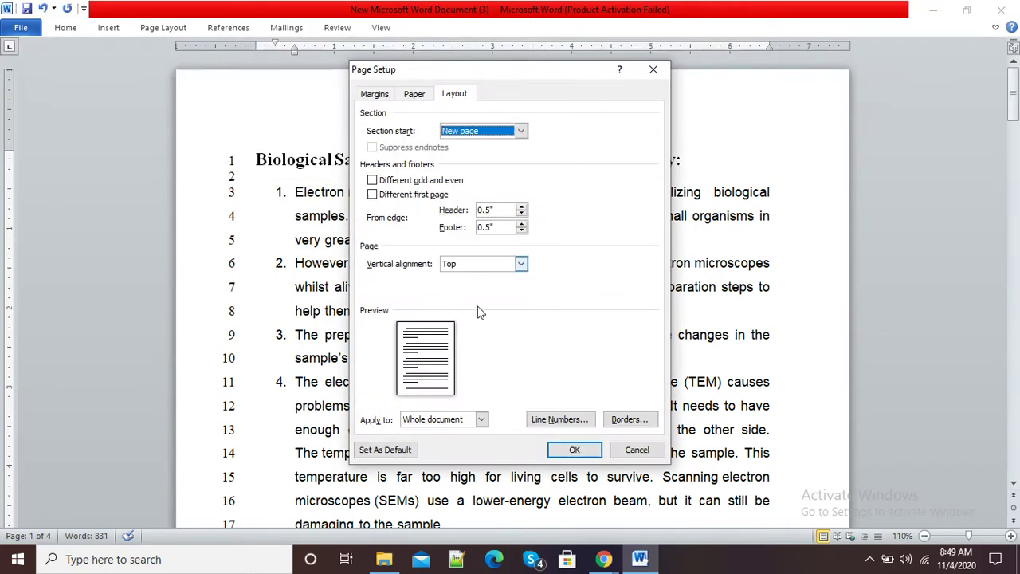
click(568, 422)
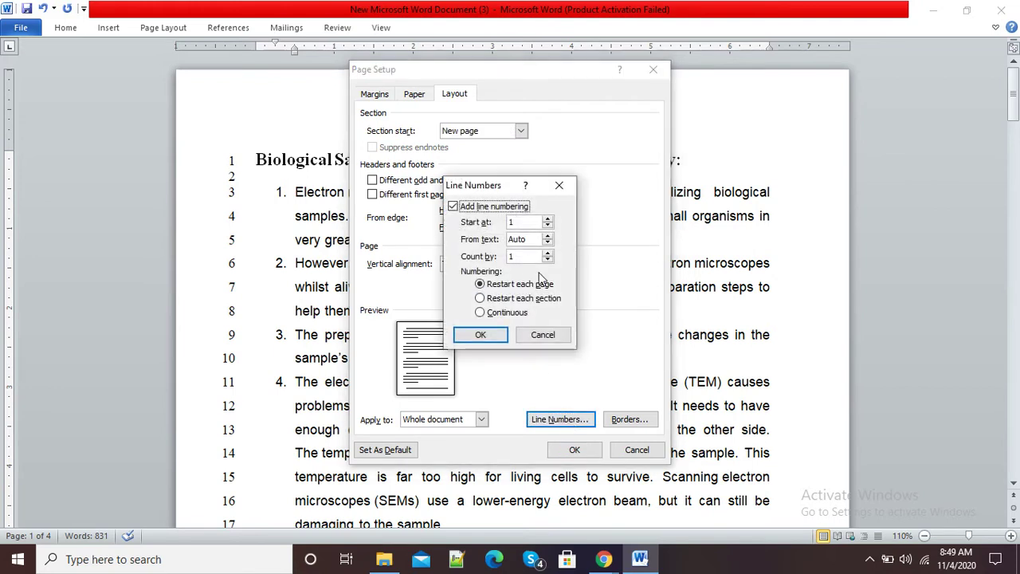
click(547, 223)
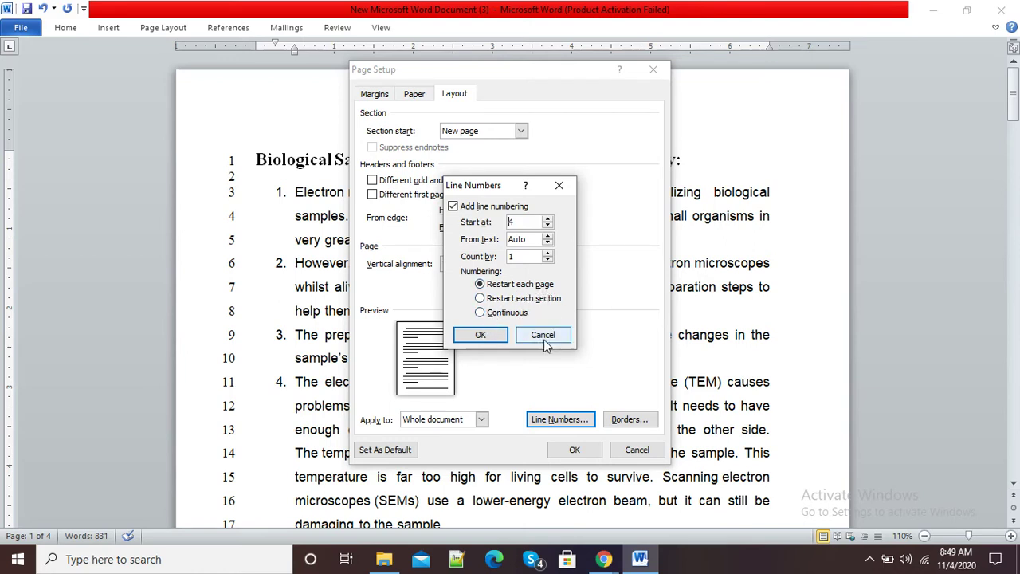
click(564, 340)
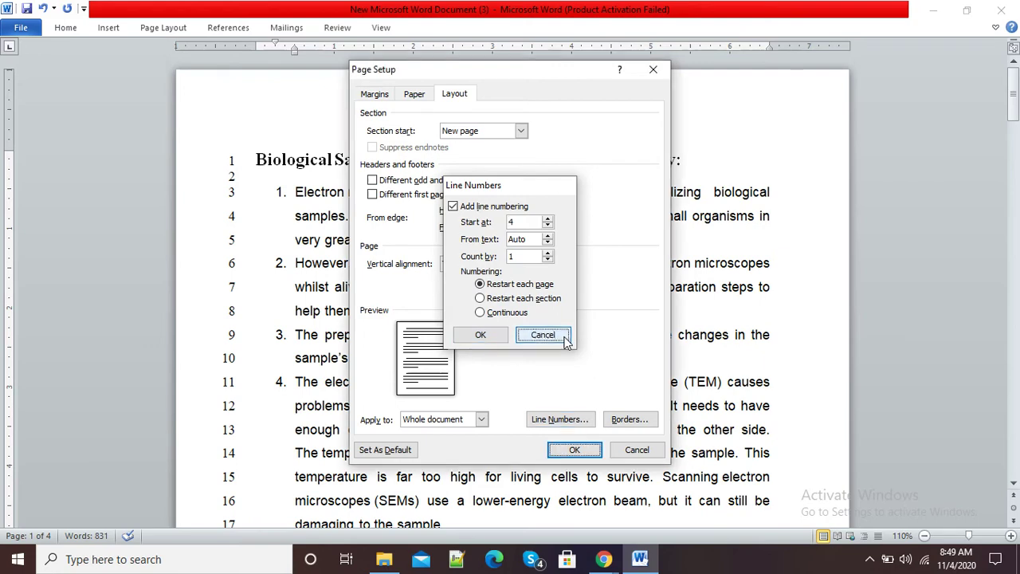
click(624, 450)
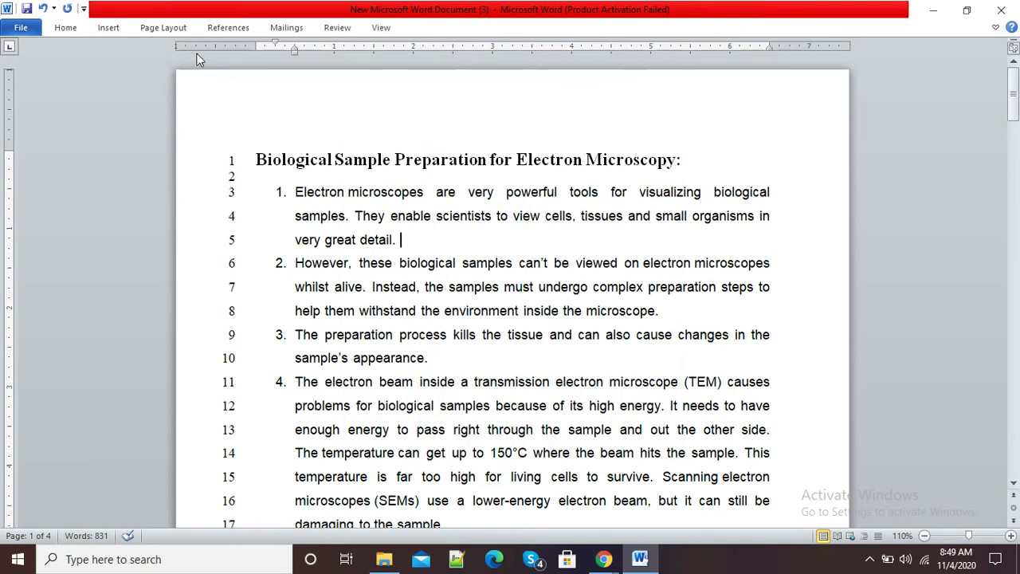
Leave Word and bring up the Chrome window previews from the taskbar.
click(161, 27)
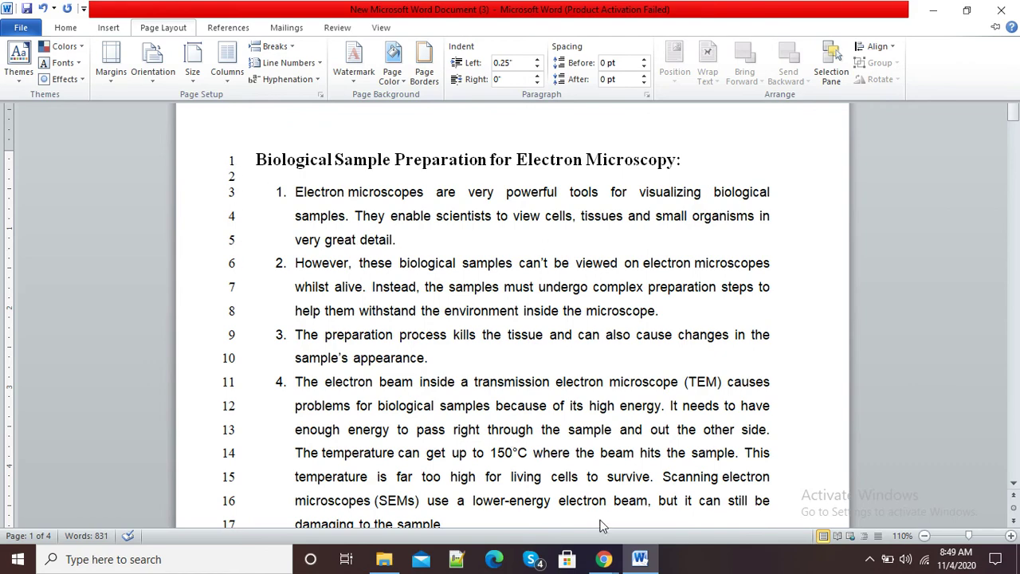
click(604, 559)
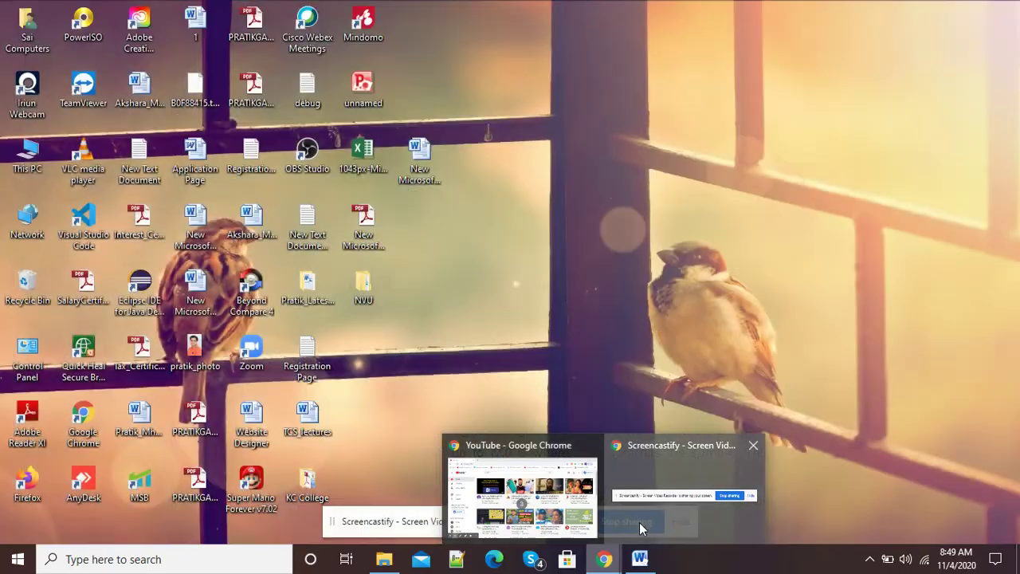